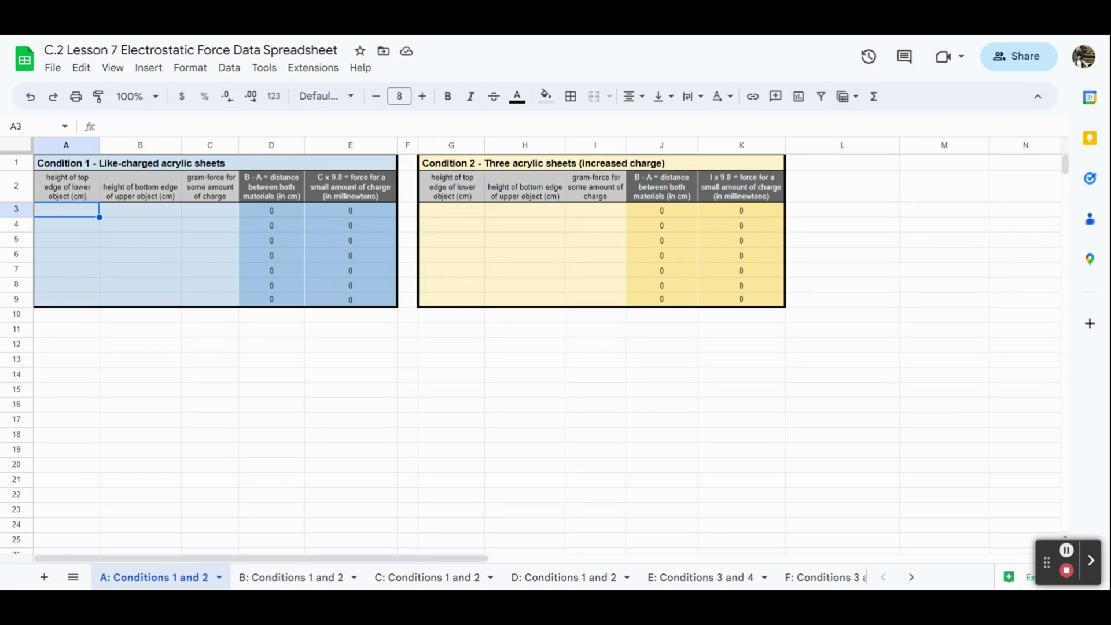
# Browse the Conditions sheets A–E and their table titles before settling on sheet A.
pyautogui.click(276, 582)
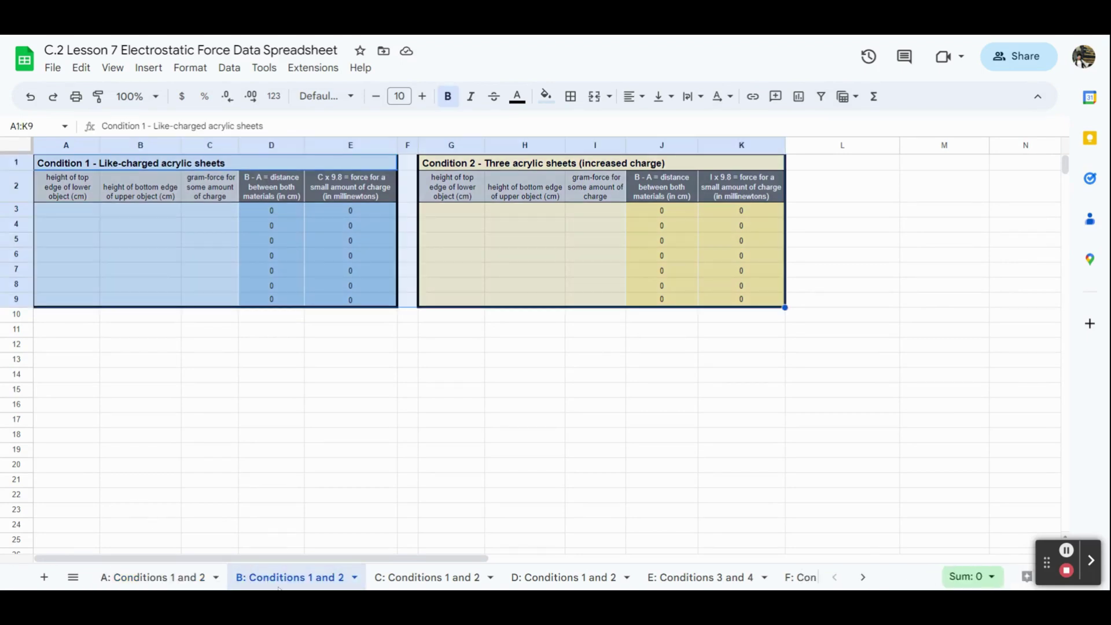
pyautogui.click(401, 577)
pyautogui.click(573, 578)
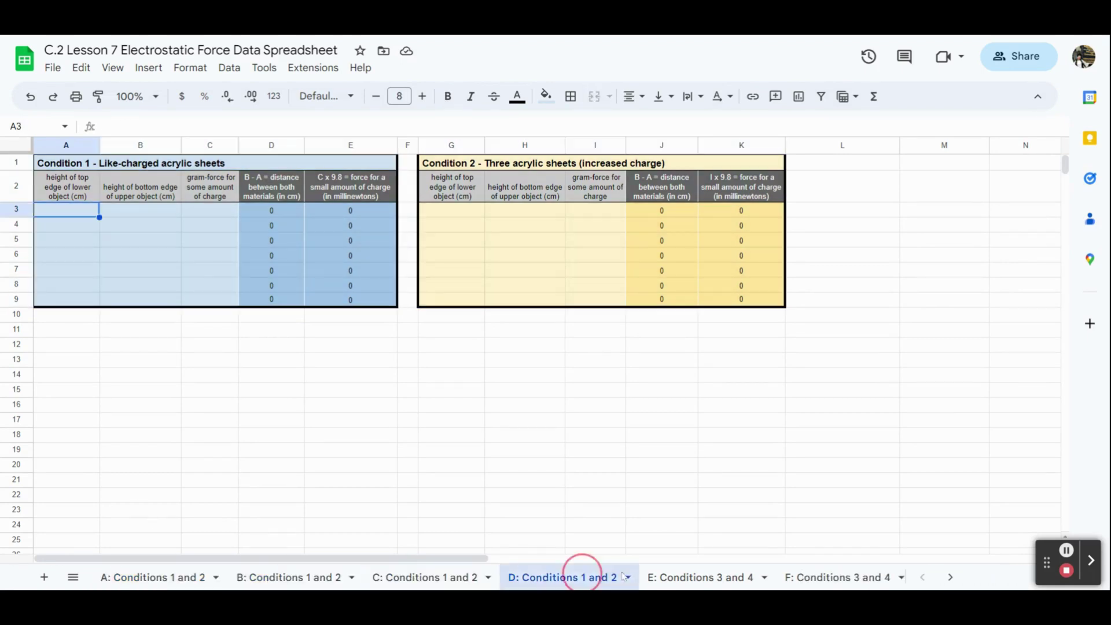
pyautogui.click(676, 578)
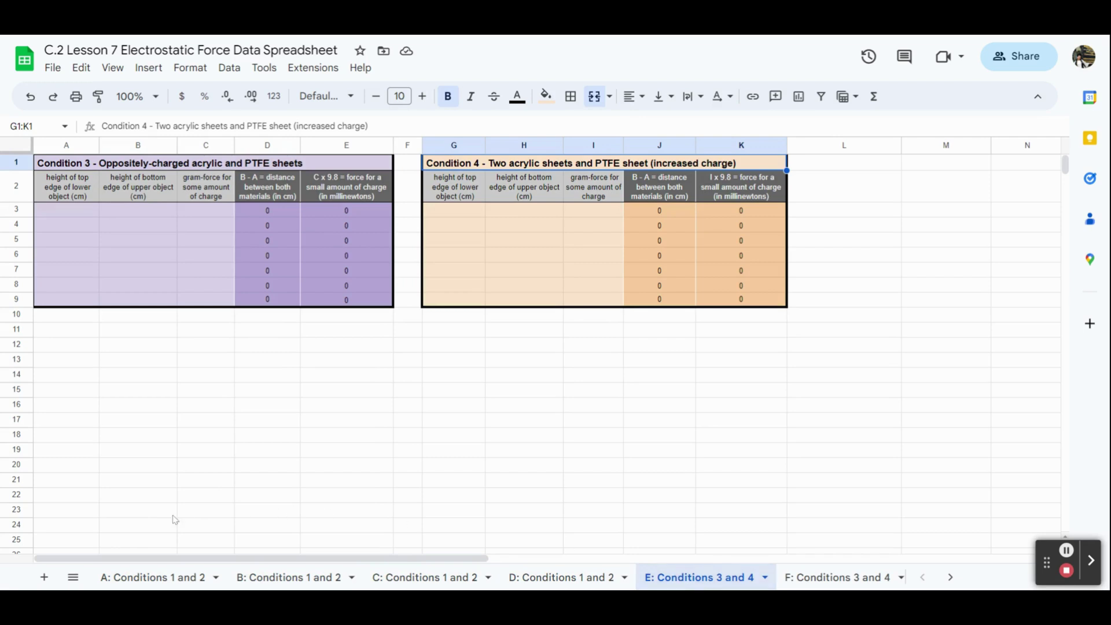
pyautogui.click(161, 579)
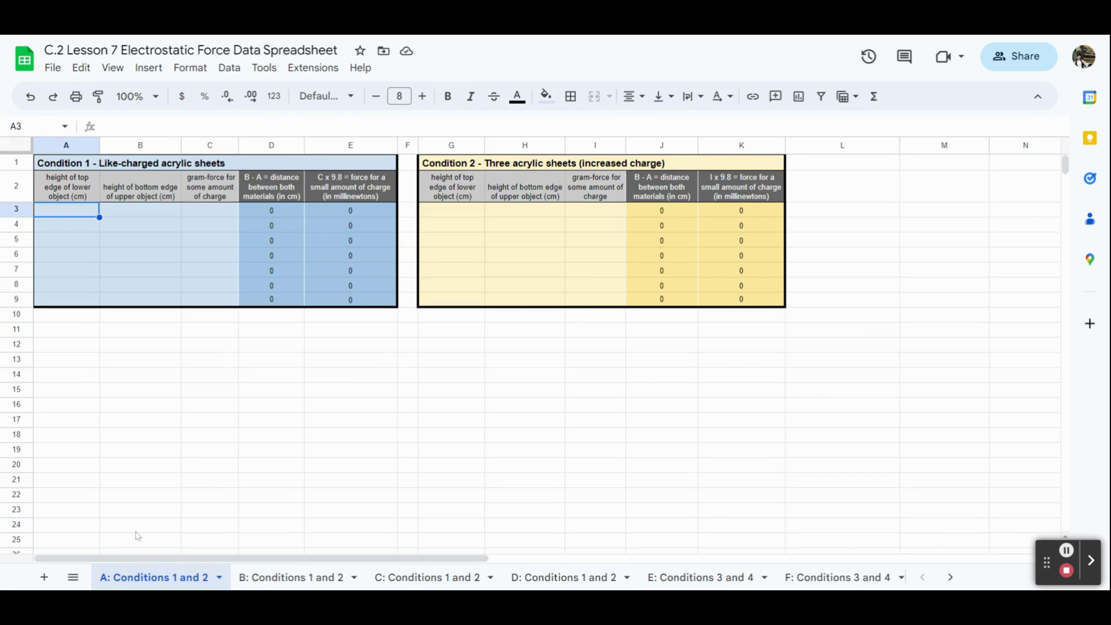
pyautogui.click(87, 163)
pyautogui.click(436, 163)
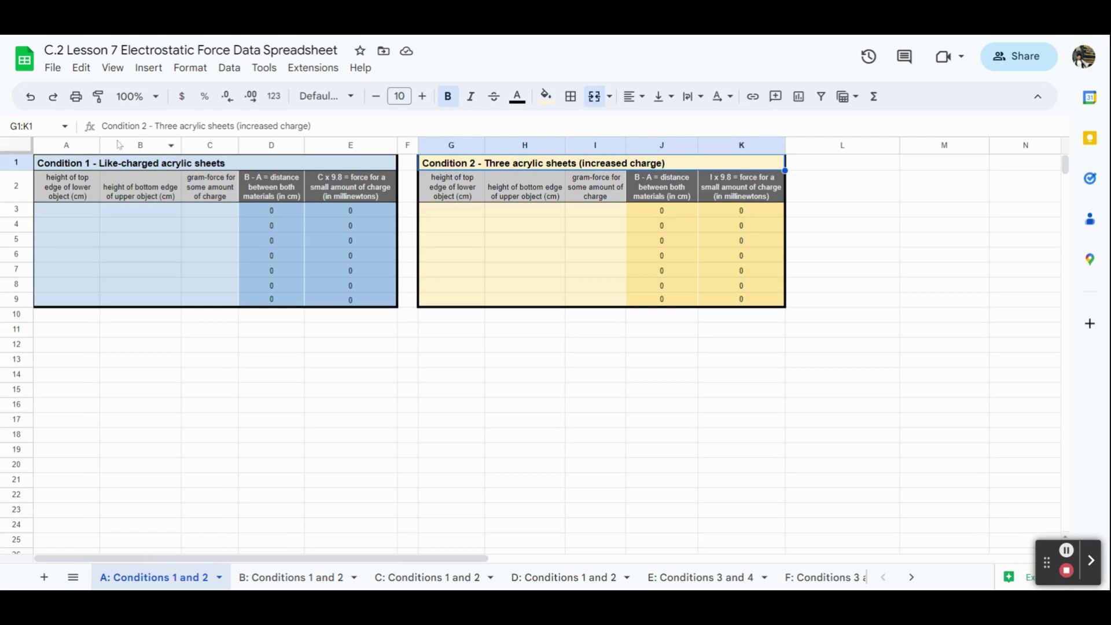
pyautogui.click(80, 163)
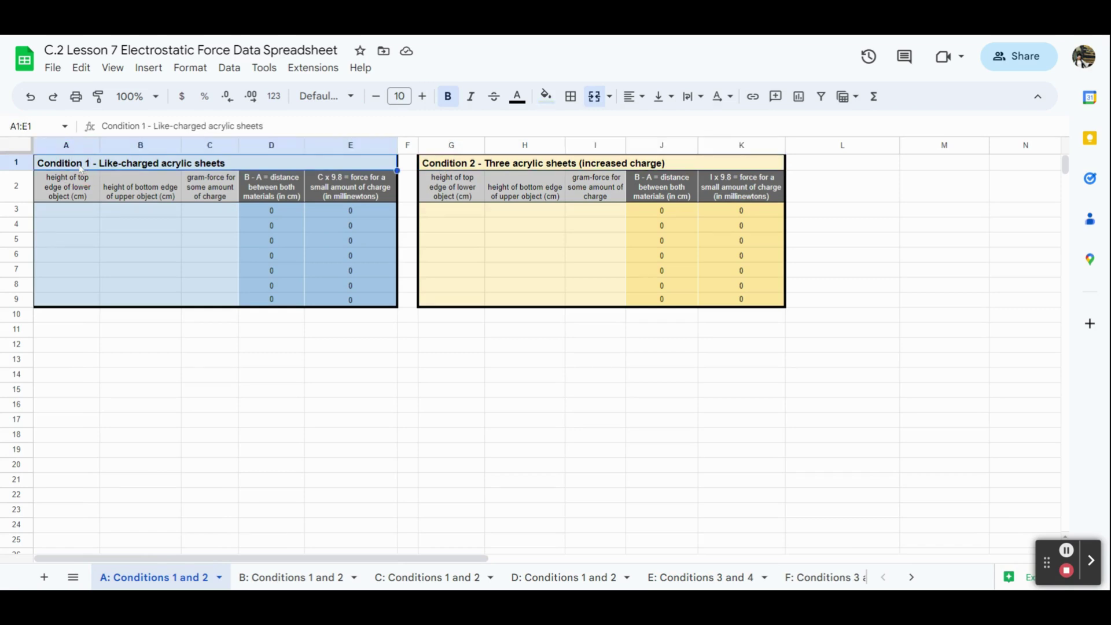
pyautogui.click(449, 165)
pyautogui.click(562, 577)
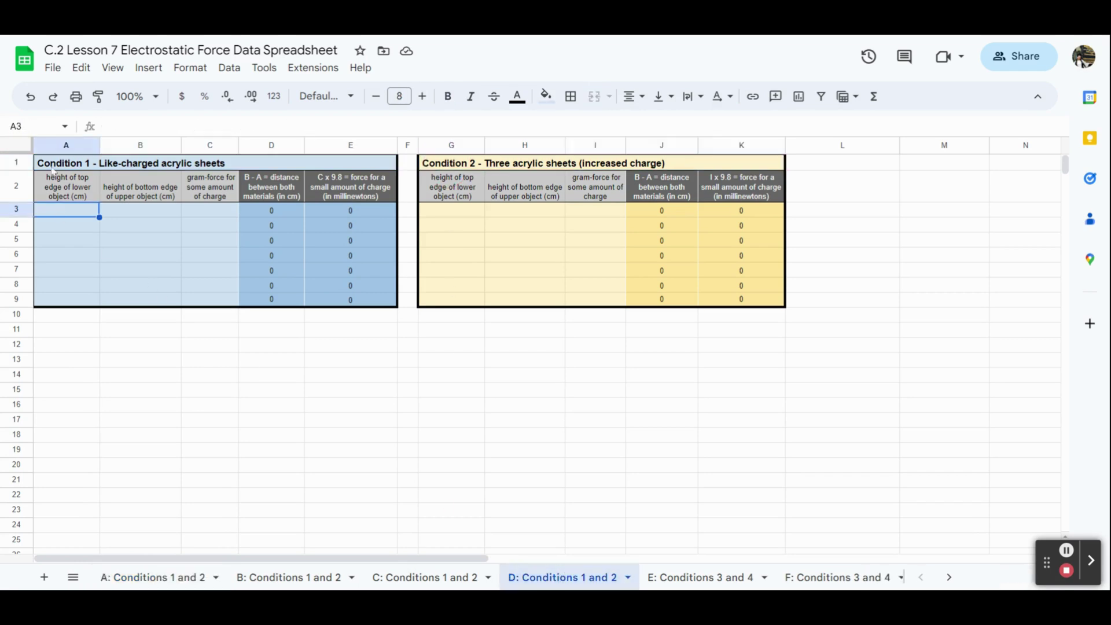
pyautogui.click(704, 576)
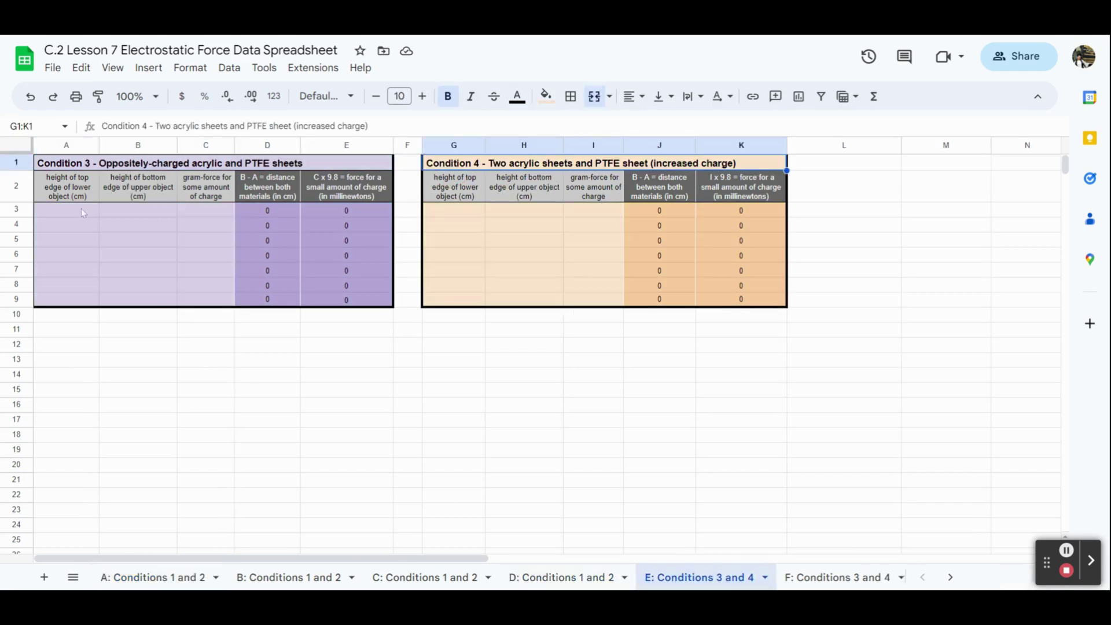
pyautogui.click(60, 167)
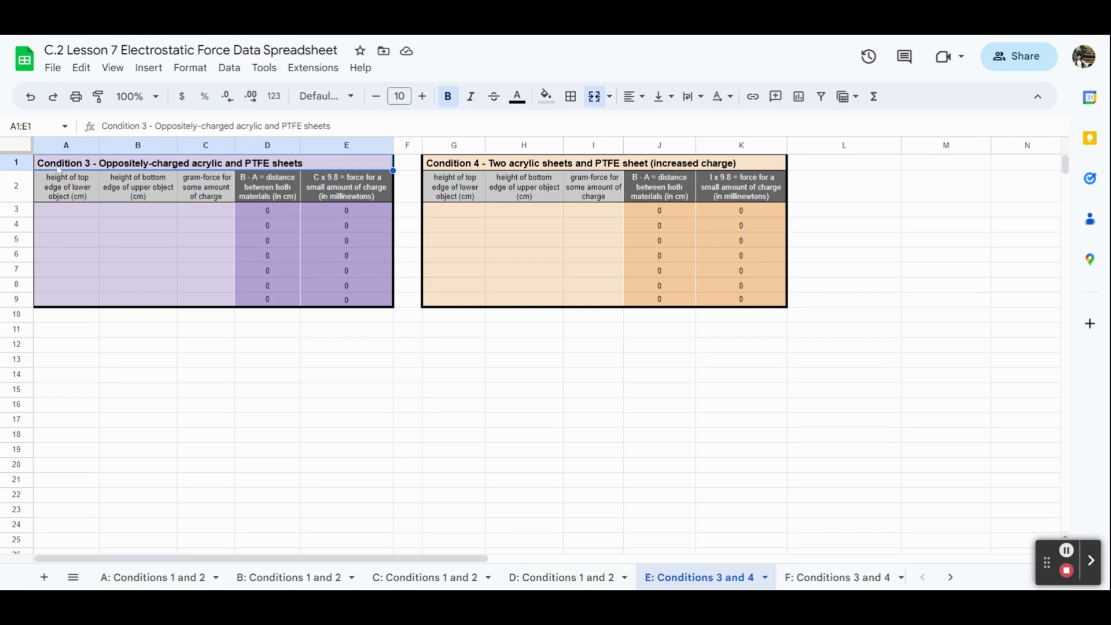
pyautogui.click(466, 167)
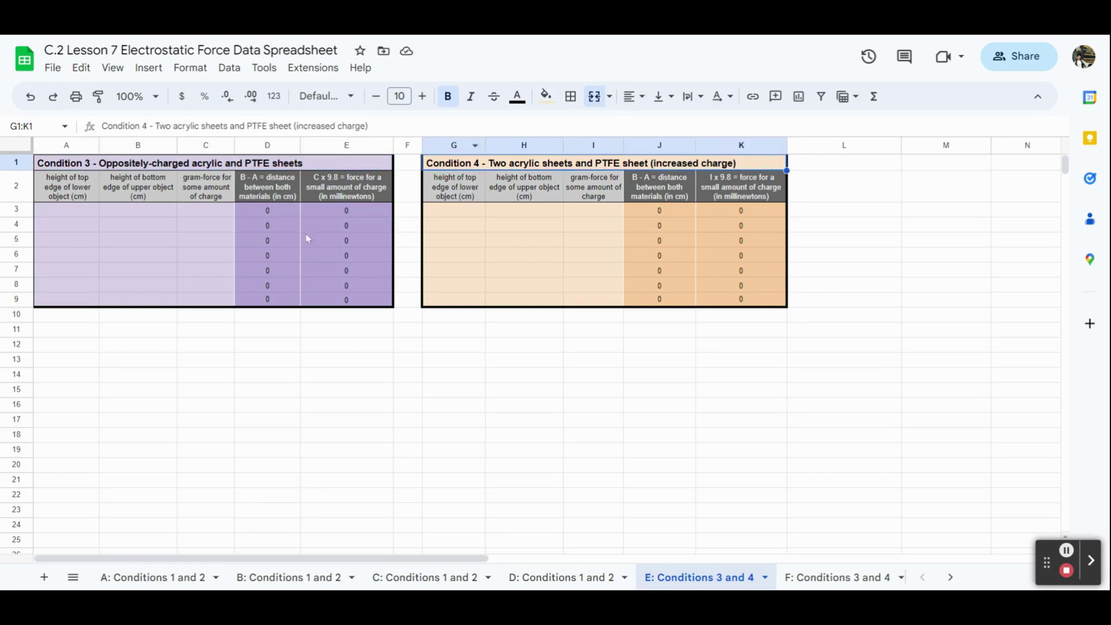
pyautogui.click(152, 576)
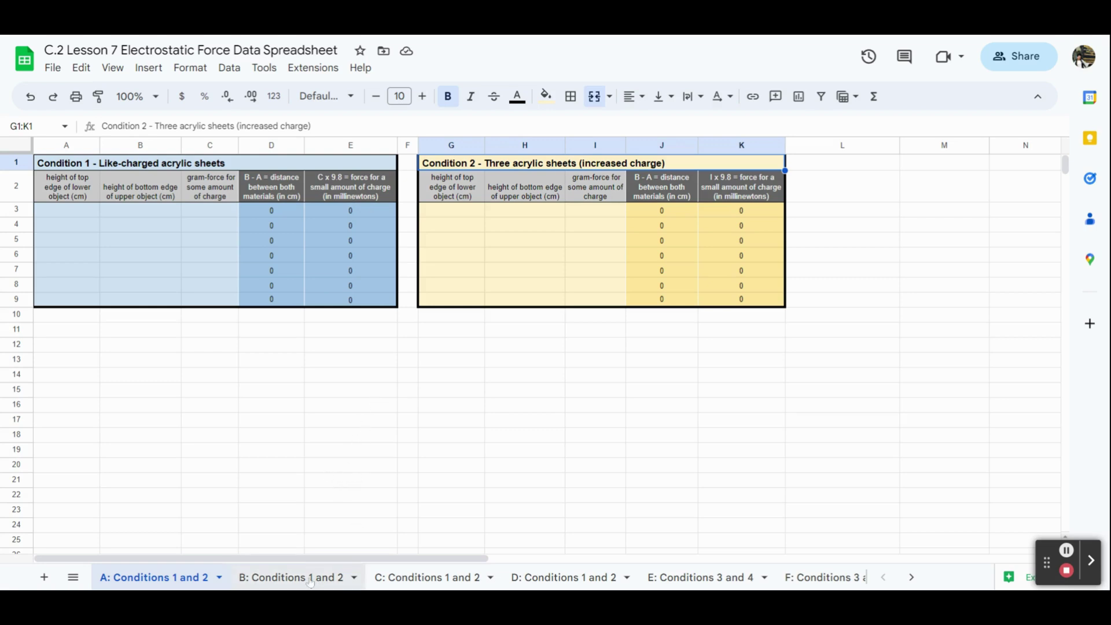
pyautogui.click(290, 578)
pyautogui.click(425, 577)
pyautogui.click(162, 576)
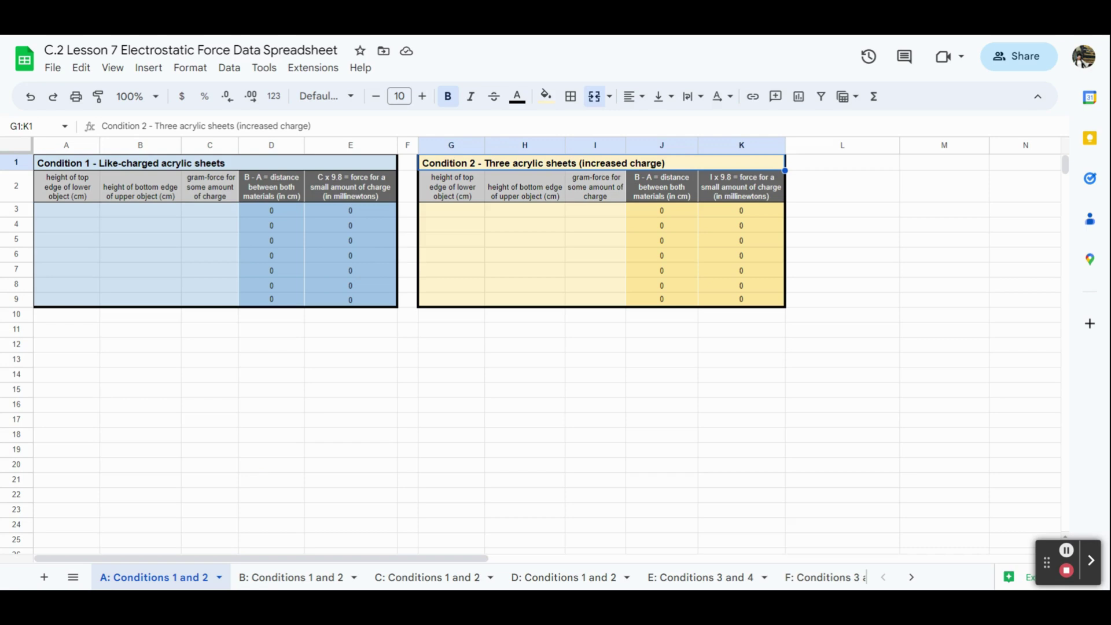
pyautogui.click(92, 186)
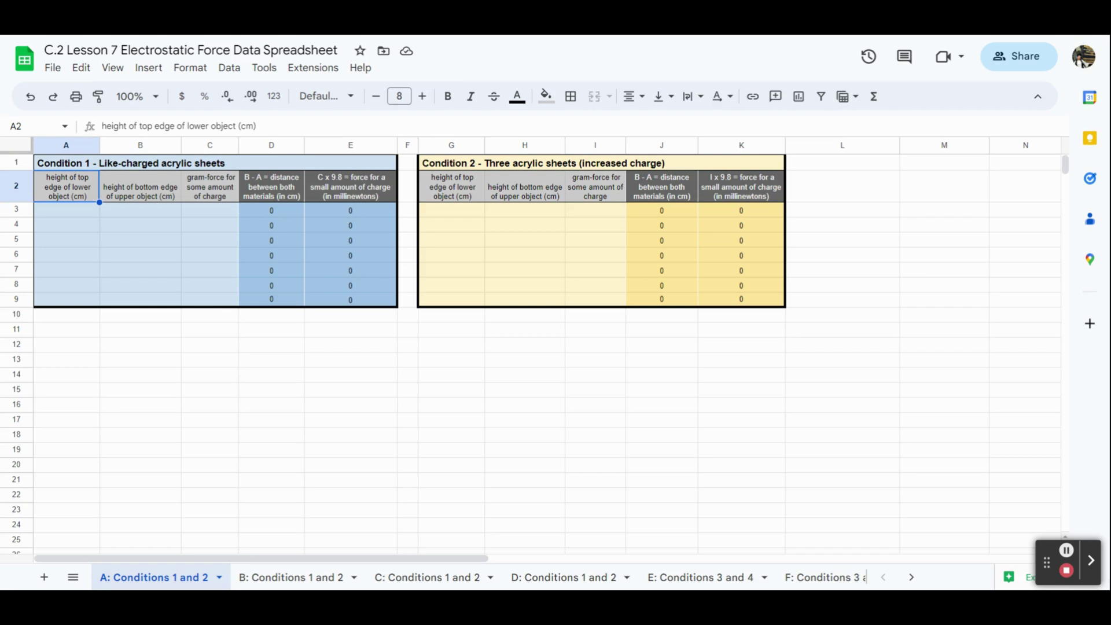
# Enter 14 in A3 and fill it down the lower-edge height column through A9.
pyautogui.click(80, 213)
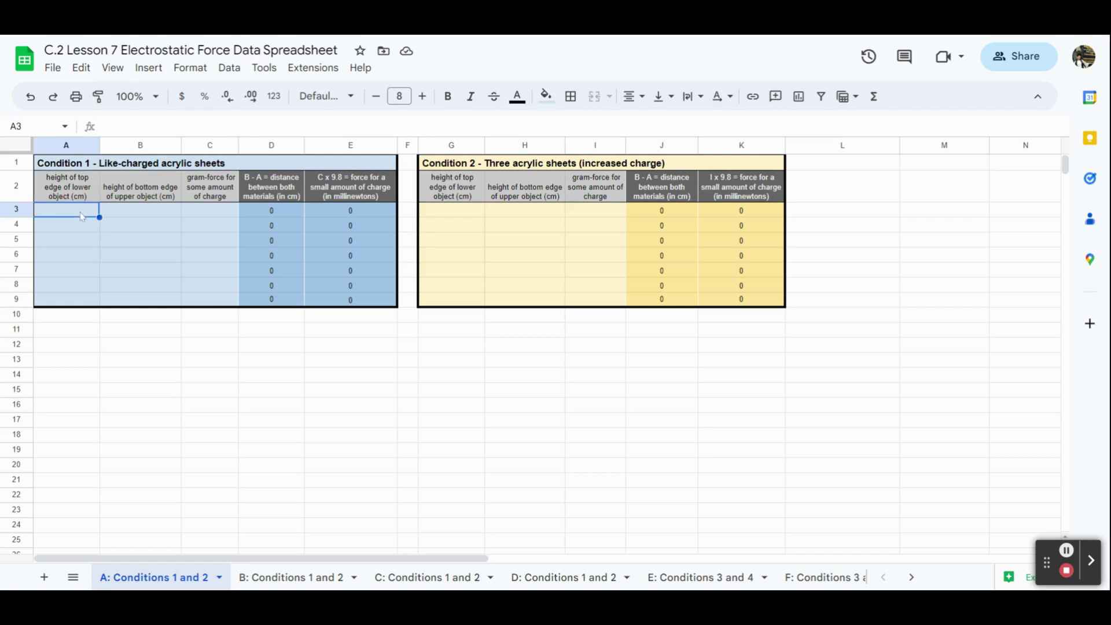
pyautogui.write('14')
pyautogui.press('Return')
pyautogui.click(87, 217)
pyautogui.moveTo(100, 215)
pyautogui.mouseDown()
pyautogui.moveTo(83, 195)
pyautogui.moveTo(99, 303)
pyautogui.mouseUp()
# Record 14.5 as the first upper-edge height in B3, giving a 0.5 distance.
pyautogui.click(139, 213)
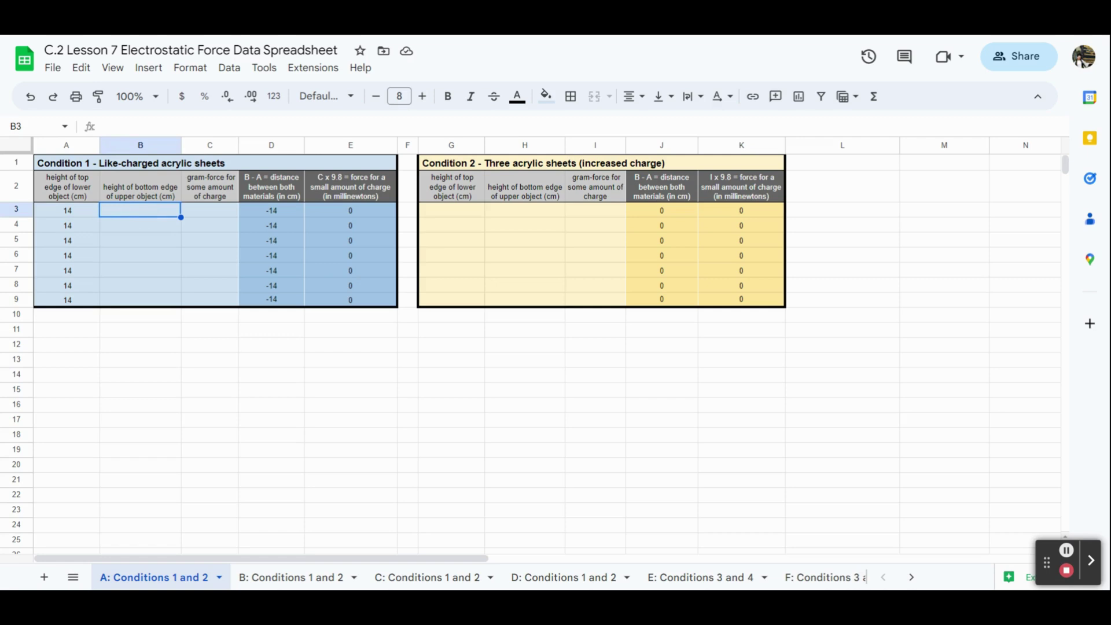
pyautogui.write('14')
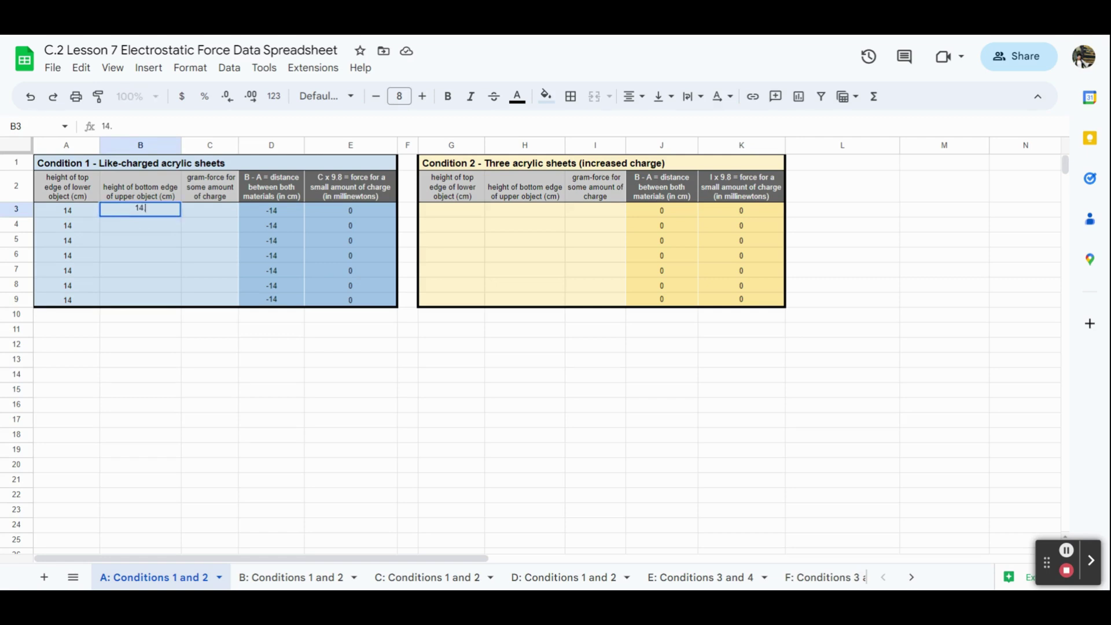
pyautogui.write('.5')
pyautogui.press('Return')
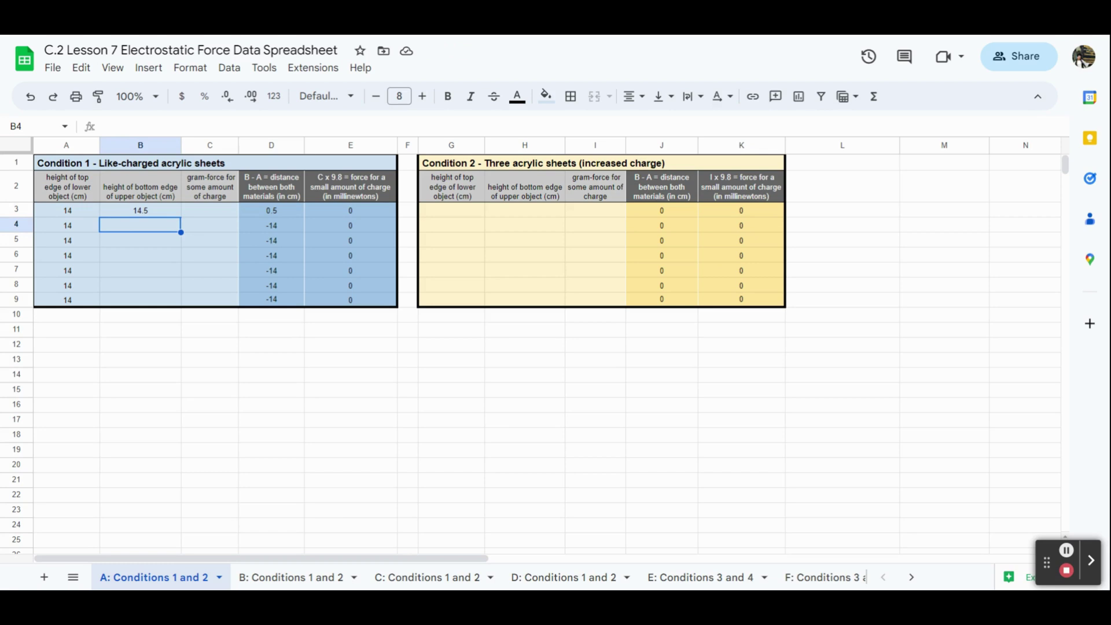
pyautogui.click(91, 211)
pyautogui.click(118, 209)
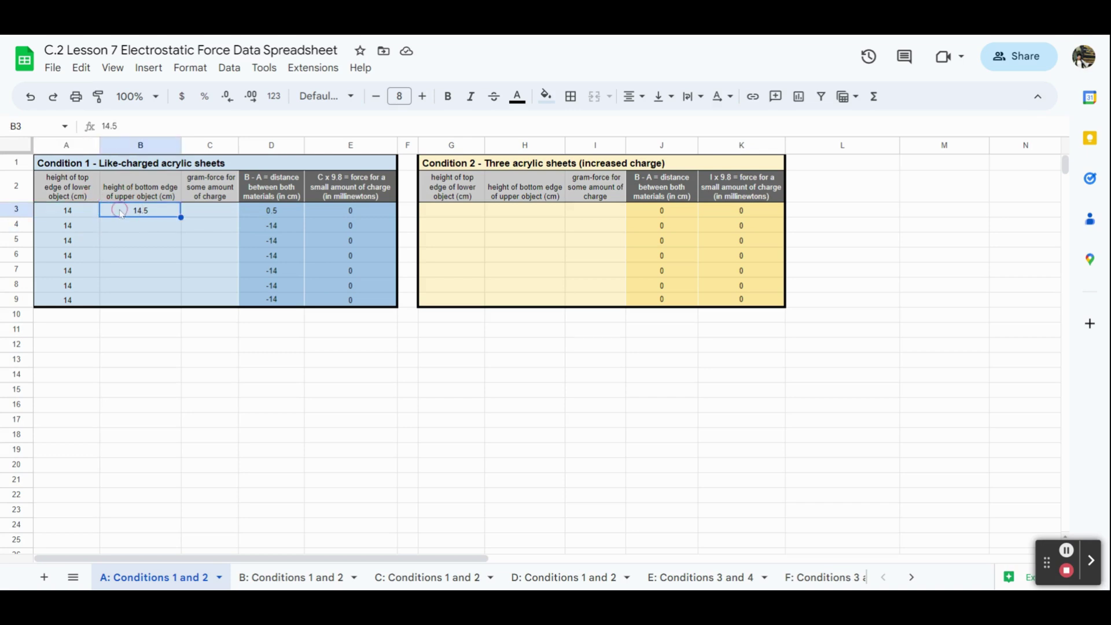
# Enter gram-force 1.0 in C3 so the =C3*9.8 force in E3 reads 9.8.
pyautogui.click(286, 213)
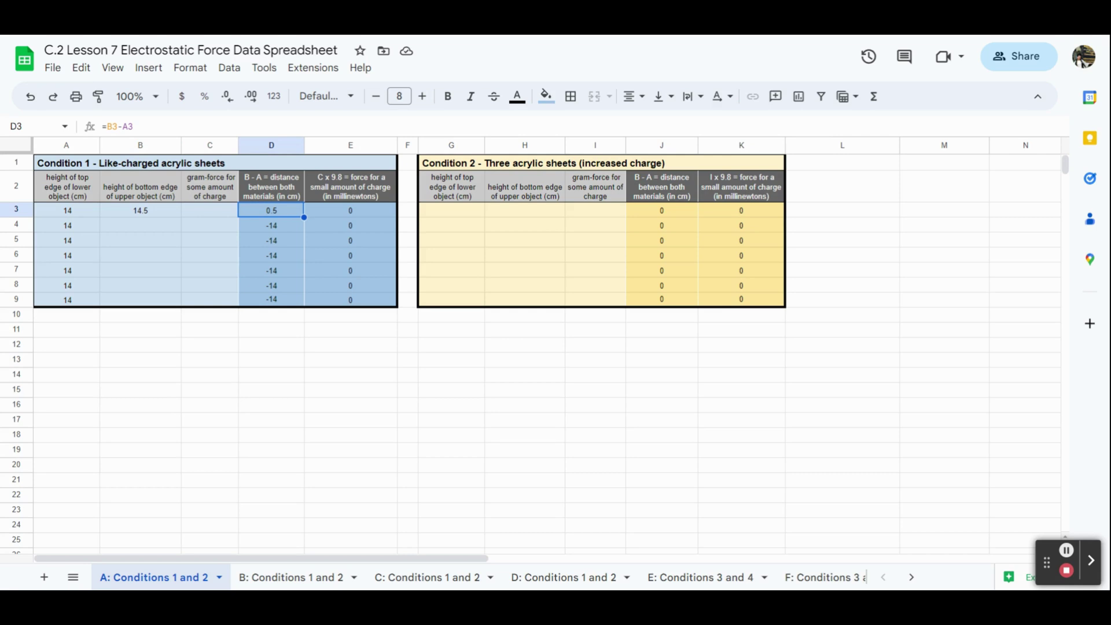
pyautogui.click(340, 211)
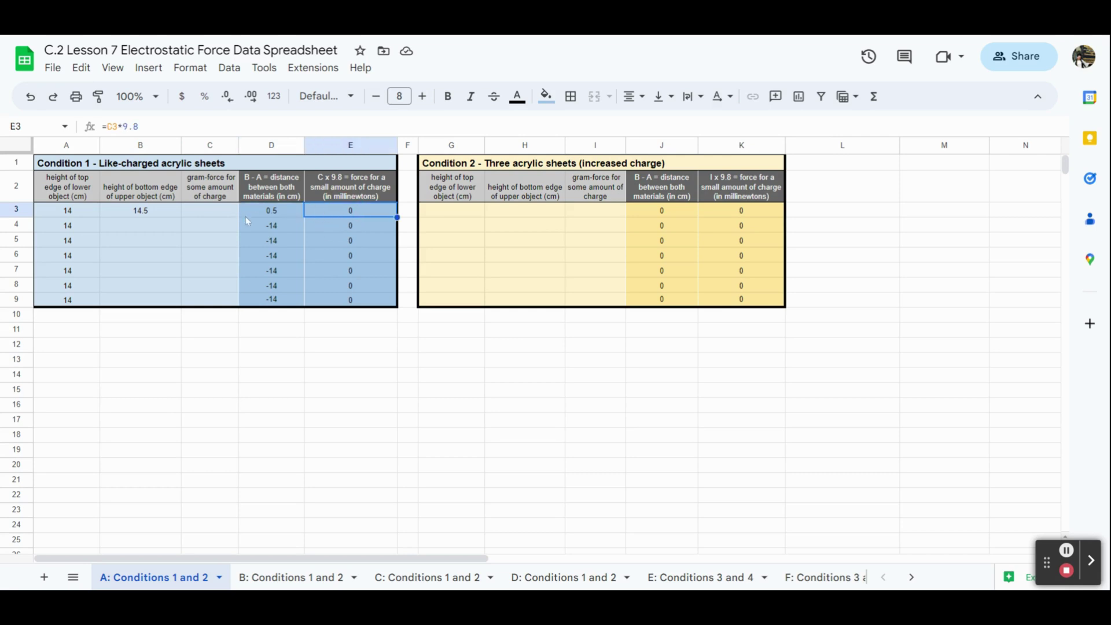
pyautogui.click(212, 211)
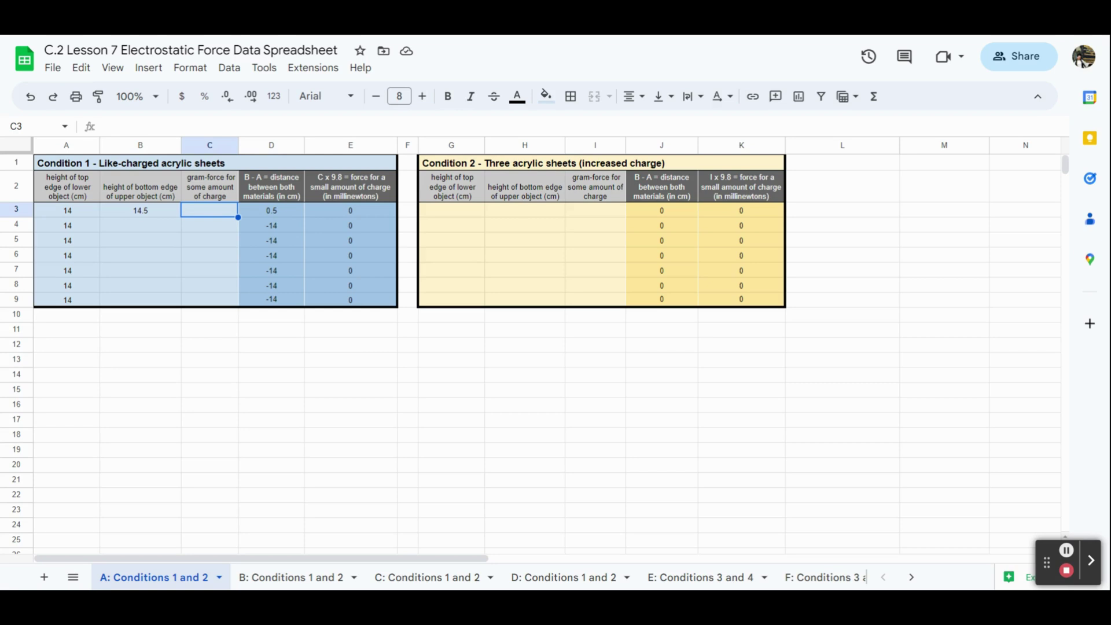
pyautogui.write('1.')
pyautogui.write('0')
pyautogui.press('Return')
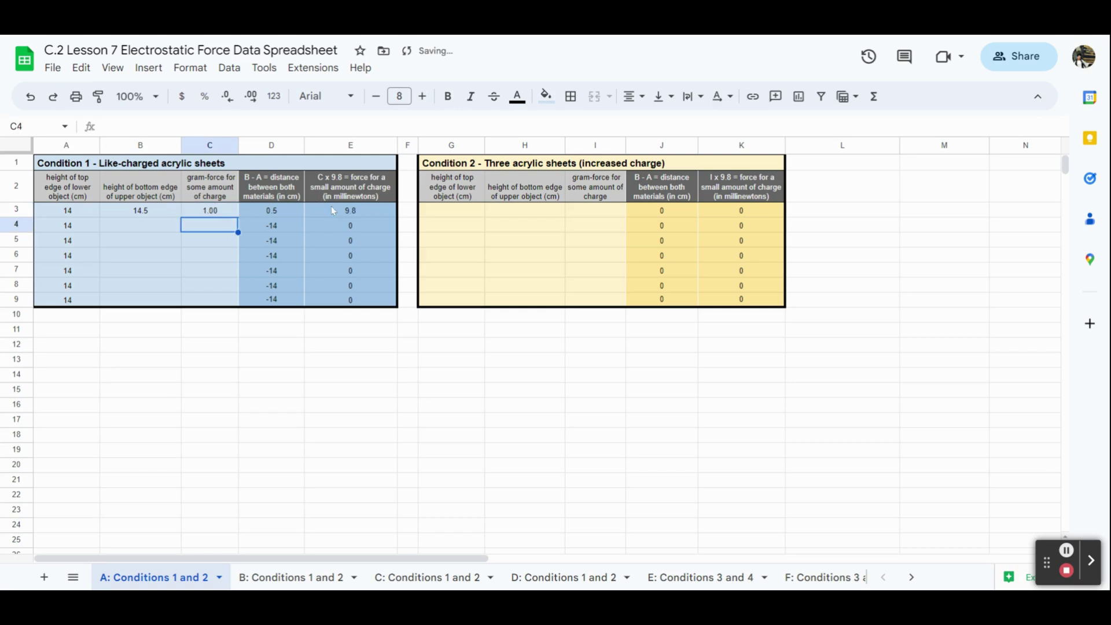
pyautogui.click(328, 213)
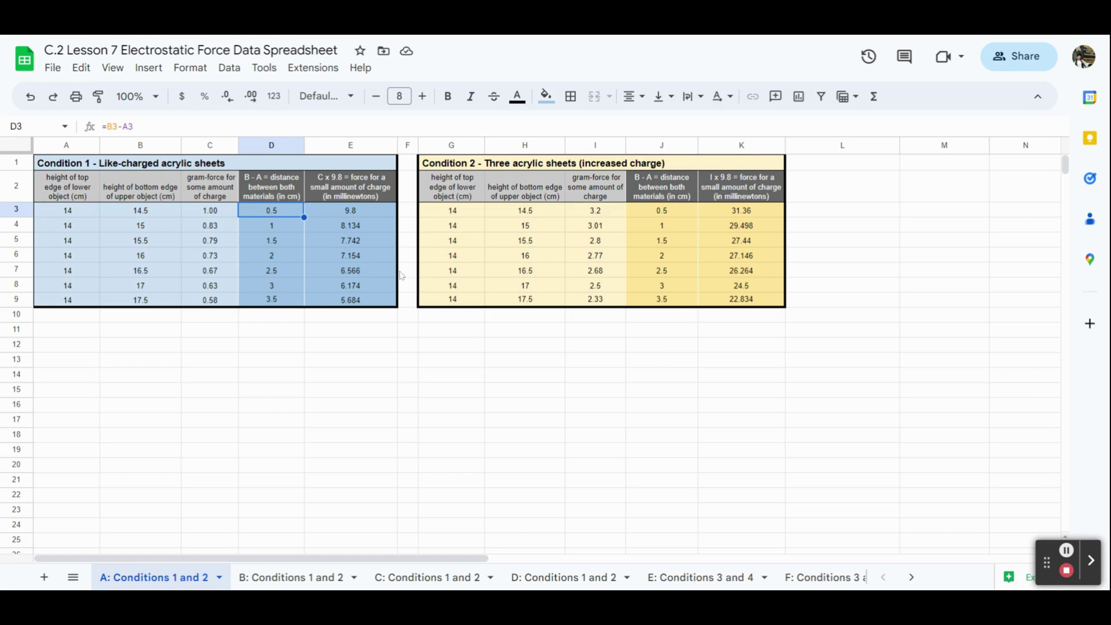
# Select Condition 1's distance and force data D2:E9 for charting.
pyautogui.click(287, 189)
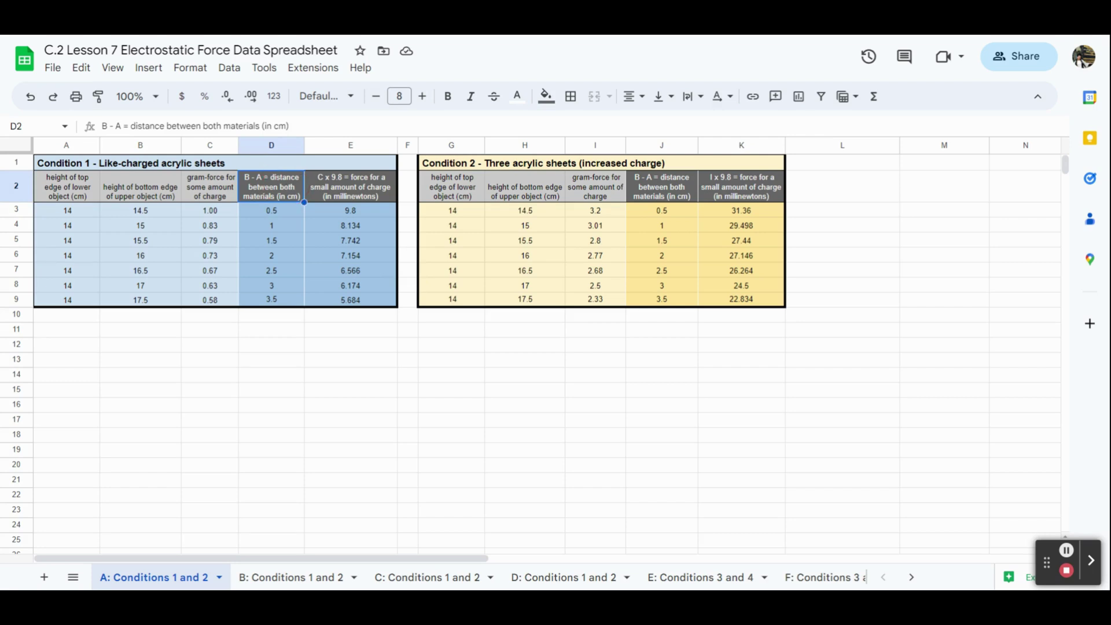
pyautogui.press('Right')
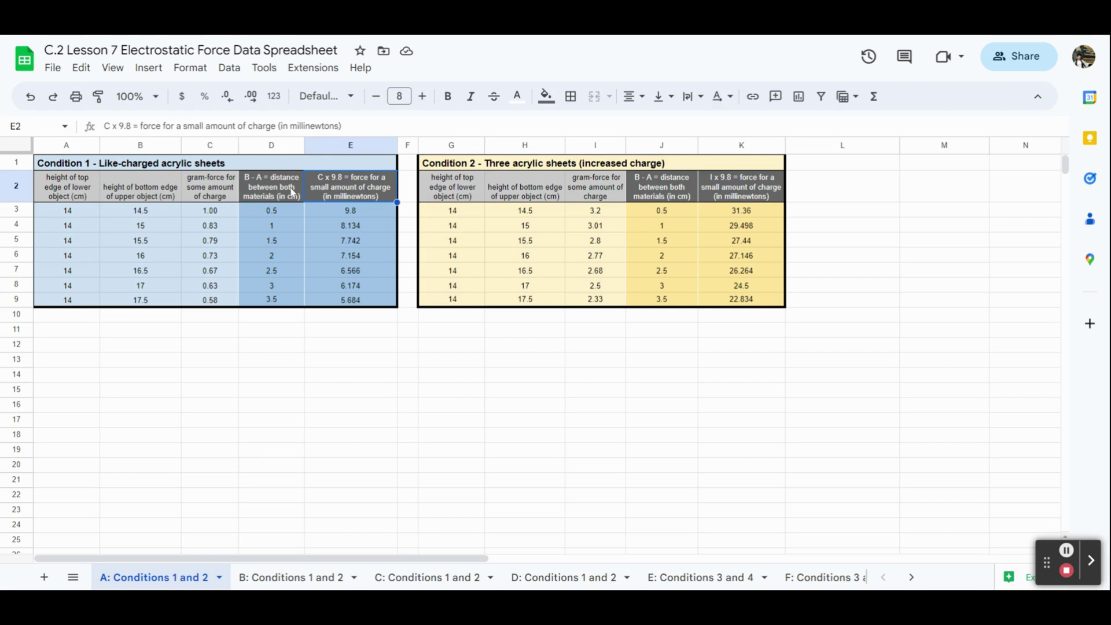
pyautogui.moveTo(293, 191); pyautogui.dragTo(337, 301)
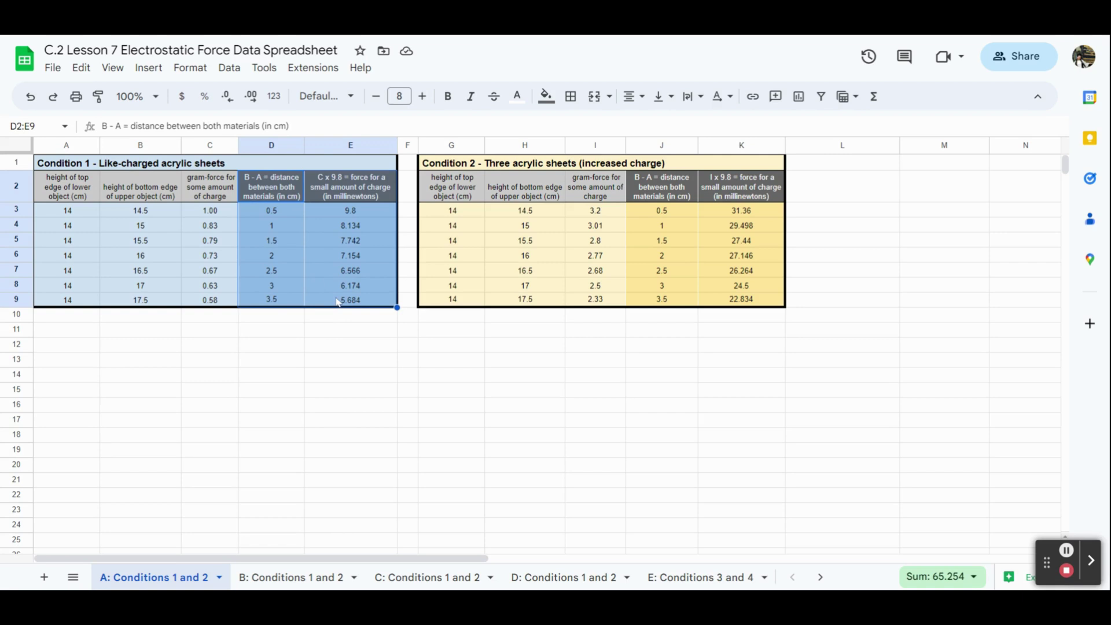
# Insert a scatter chart of the data, shrink it and place it below the Condition 1 table at row 10.
pyautogui.click(148, 68)
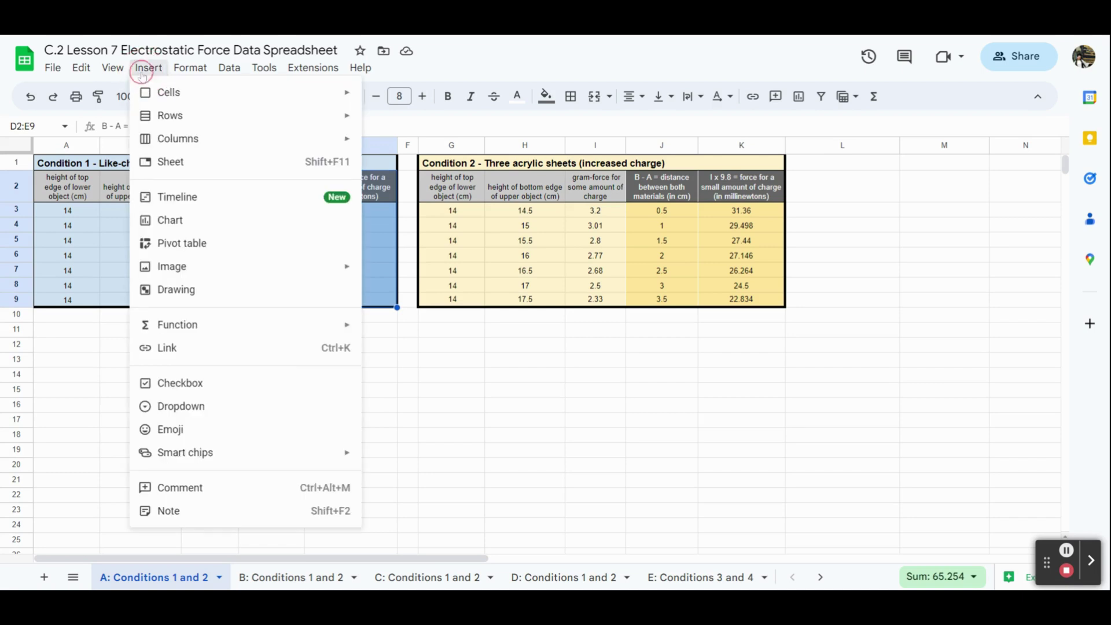
pyautogui.click(170, 220)
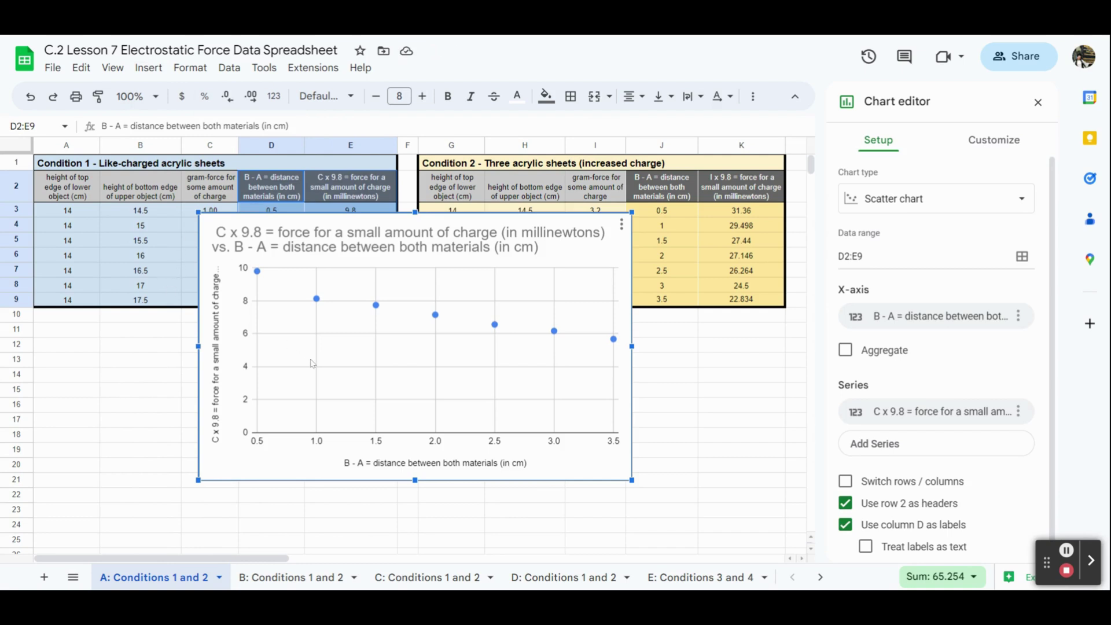
pyautogui.moveTo(345, 379); pyautogui.dragTo(157, 483)
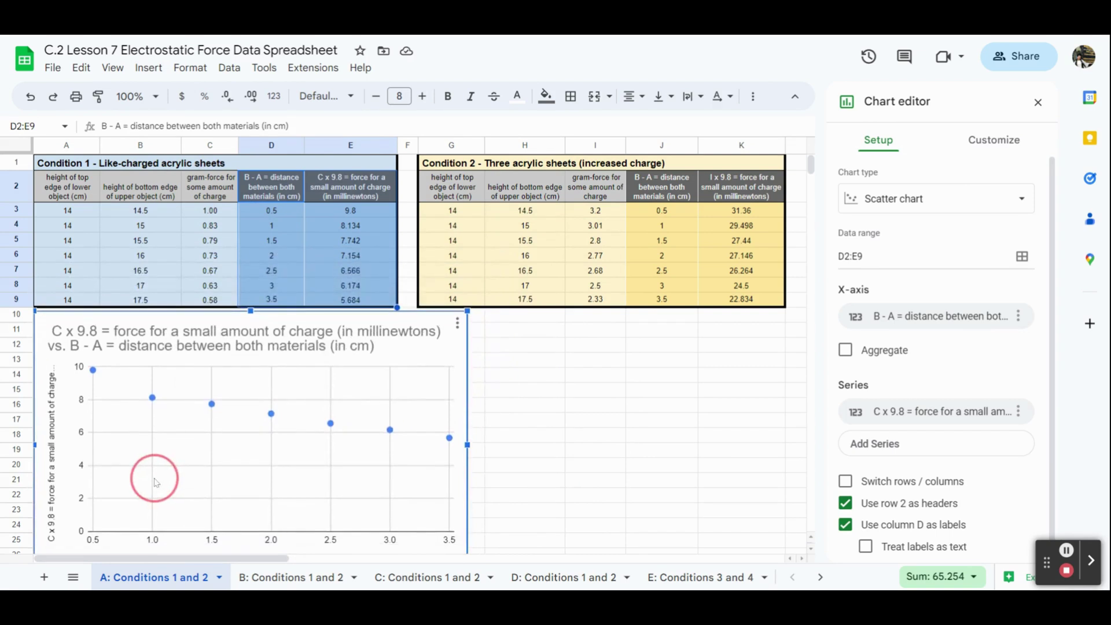
pyautogui.click(154, 478)
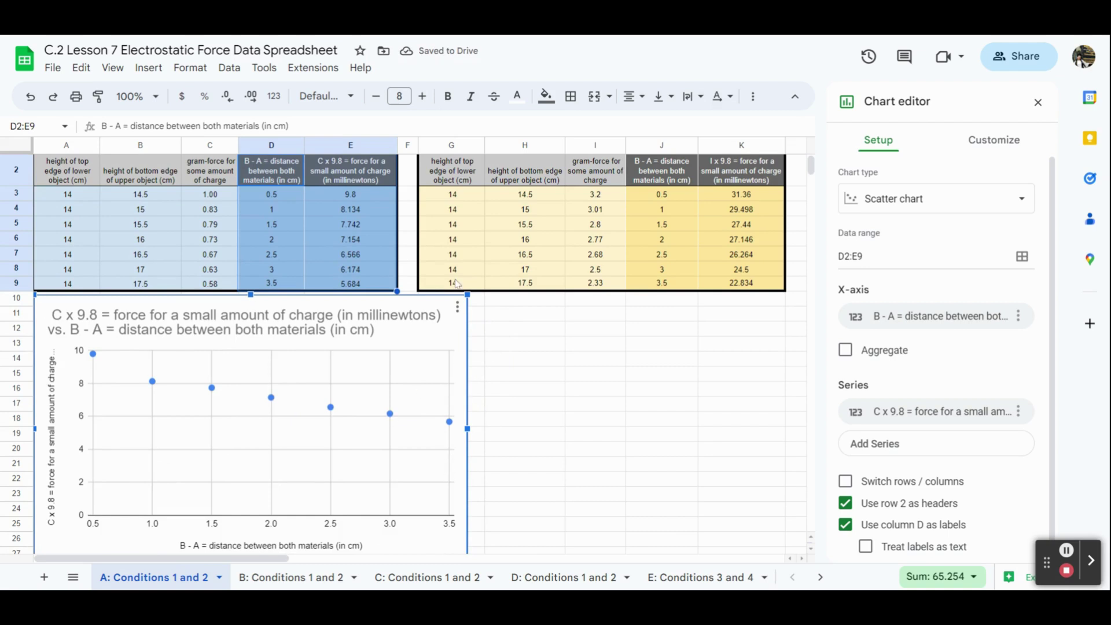
pyautogui.moveTo(467, 296)
pyautogui.mouseDown()
pyautogui.moveTo(391, 315)
pyautogui.moveTo(383, 346)
pyautogui.mouseUp()
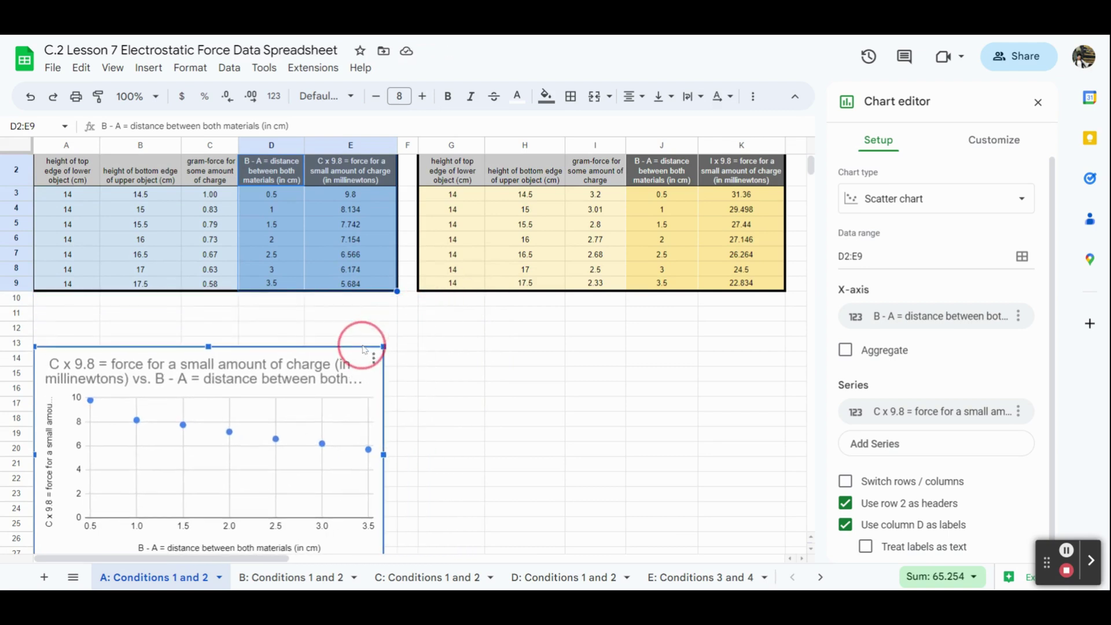
pyautogui.moveTo(360, 391); pyautogui.dragTo(360, 342)
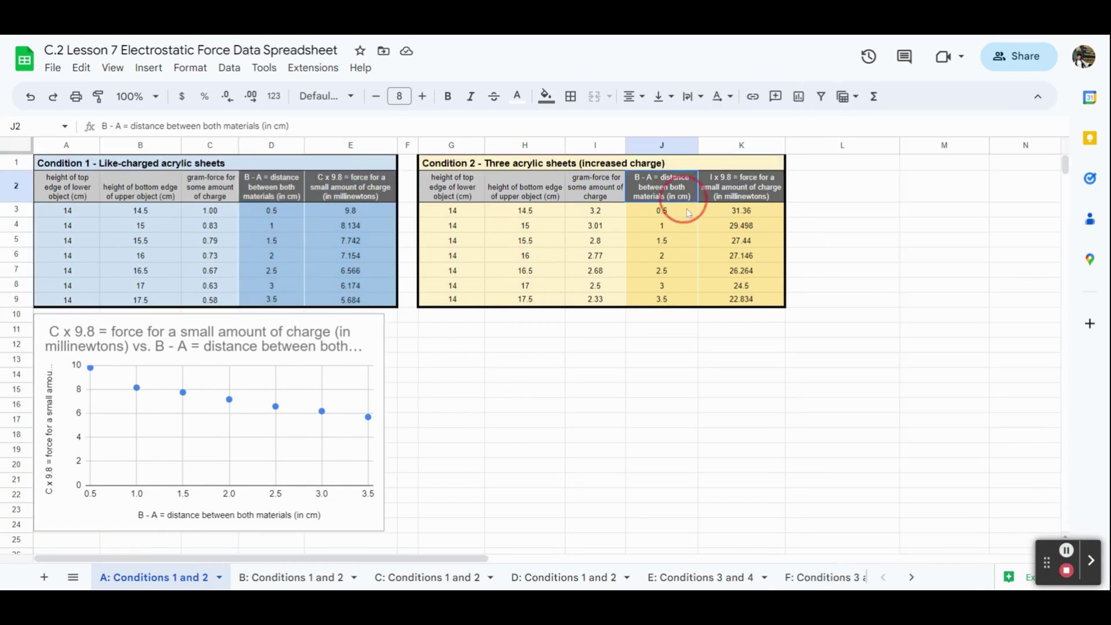
# Insert a scatter chart of J2:K9 and place it, resized, below the Condition 2 table.
pyautogui.moveTo(677, 199); pyautogui.dragTo(737, 304)
pyautogui.click(149, 68)
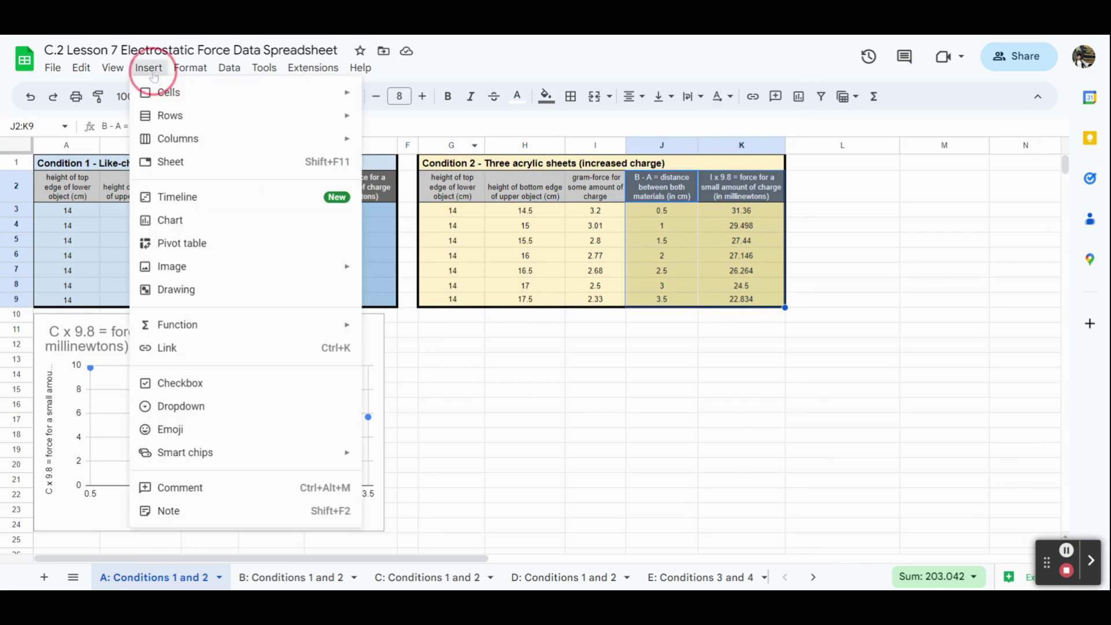
pyautogui.click(185, 224)
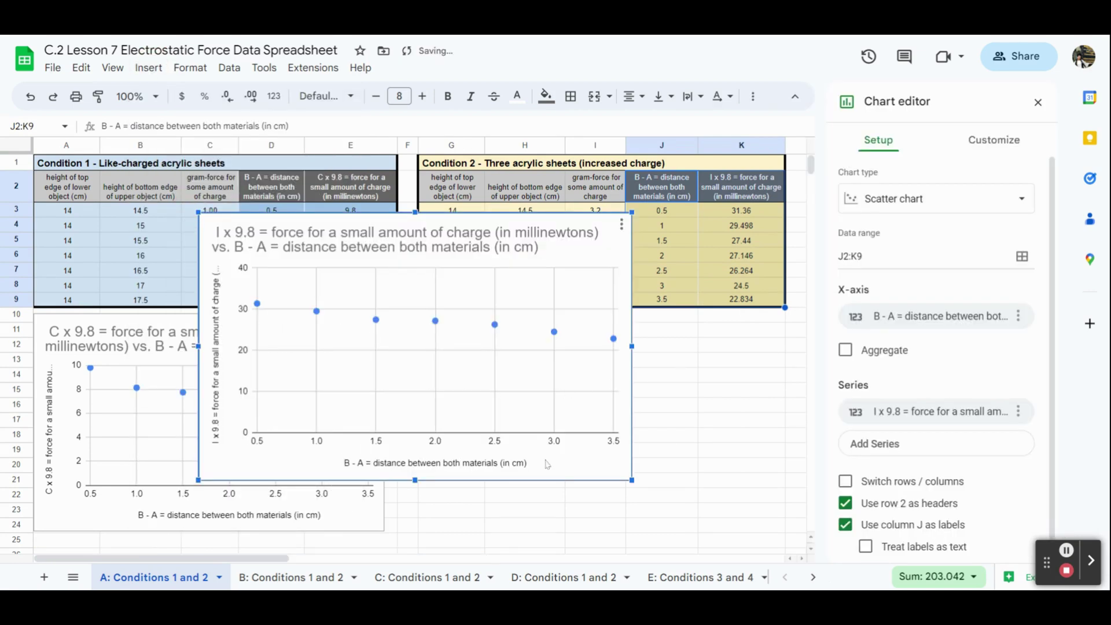
pyautogui.moveTo(198, 479); pyautogui.dragTo(262, 447)
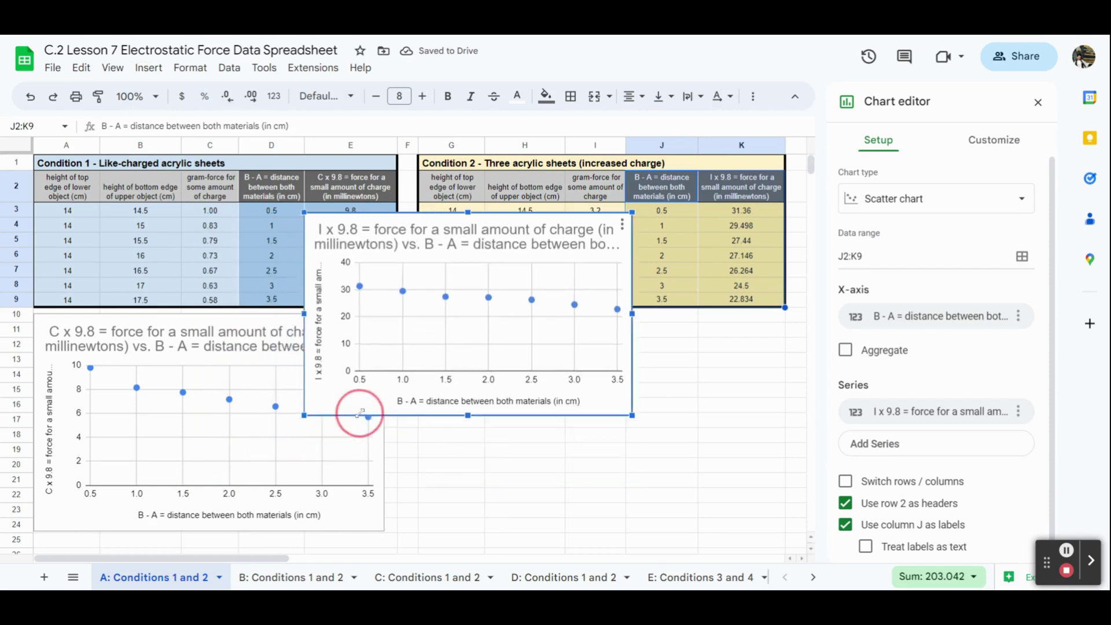
pyautogui.moveTo(371, 335); pyautogui.dragTo(559, 444)
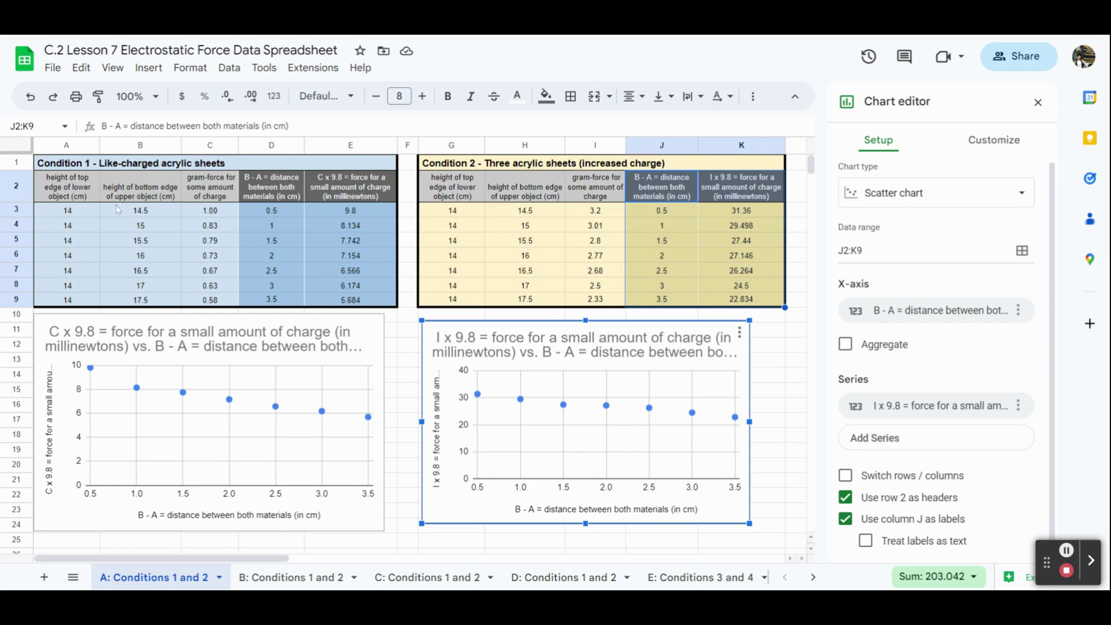
# Select the Condition 1 chart's title text for editing.
pyautogui.click(116, 342)
pyautogui.doubleClick(118, 340)
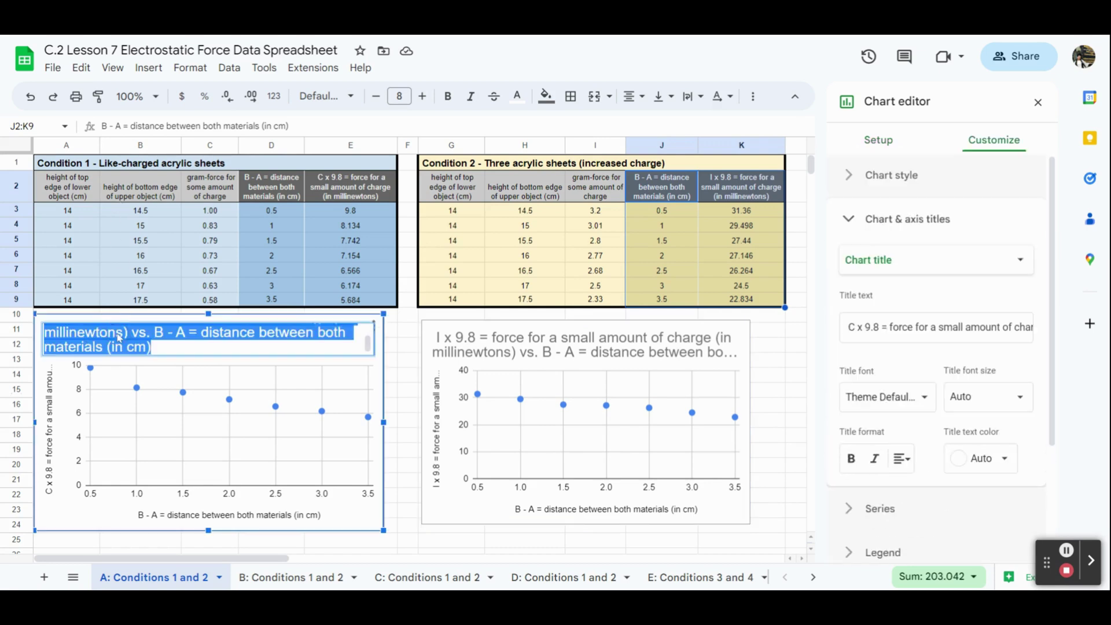